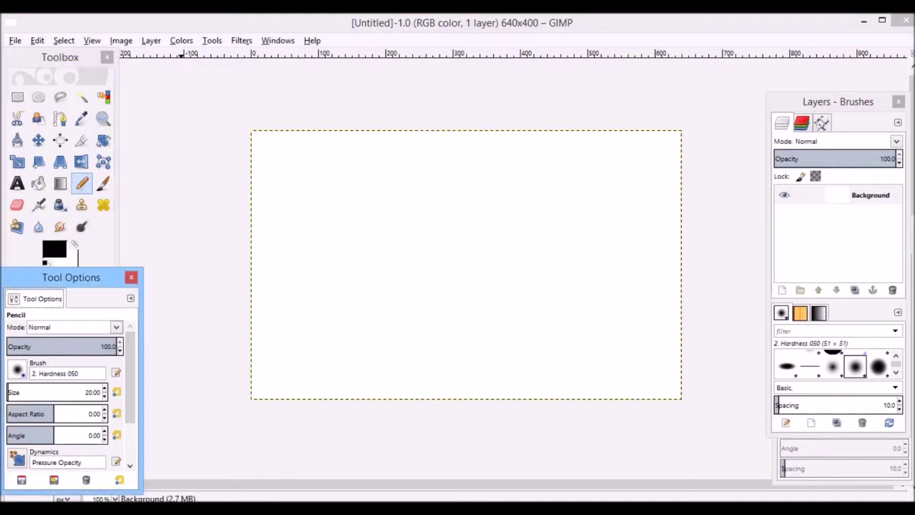
Set the foreground colour to bright green.
{"action": "scroll", "coordinate": [293, 338], "scroll_direction": "down", "scroll_amount": 4}
{"action": "scroll", "coordinate": [293, 338], "scroll_direction": "up", "scroll_amount": 3}
{"action": "left_click", "coordinate": [54, 249]}
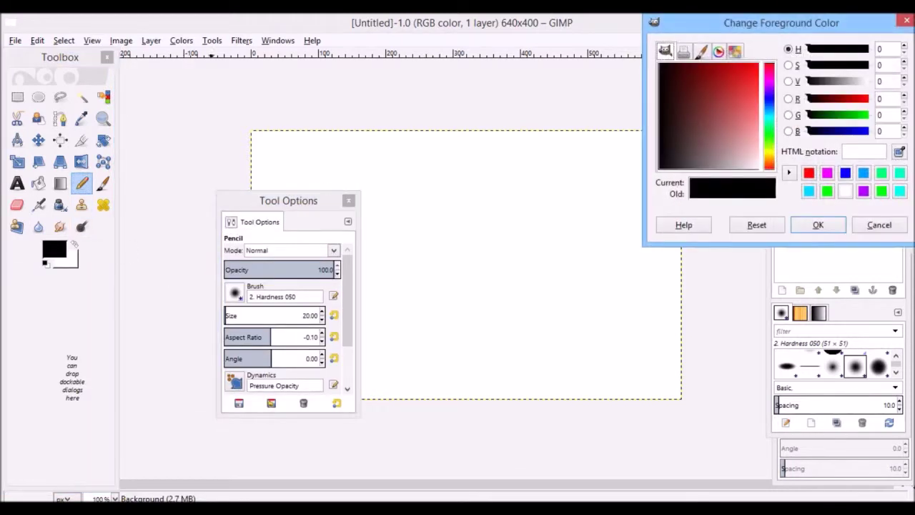
{"action": "left_click", "coordinate": [770, 114]}
{"action": "left_click", "coordinate": [756, 64]}
{"action": "mouse_move", "coordinate": [756, 64]}
{"action": "left_mouse_down"}
{"action": "mouse_move", "coordinate": [756, 73]}
{"action": "mouse_move", "coordinate": [758, 65]}
{"action": "left_mouse_up"}
{"action": "left_click_drag", "start_coordinate": [769, 131], "coordinate": [770, 131]}
{"action": "left_click", "coordinate": [818, 225]}
Fill the entire white canvas with the green foreground colour using Bucket Fill.
{"action": "mouse_move", "coordinate": [390, 181]}
{"action": "left_mouse_down"}
{"action": "mouse_move", "coordinate": [422, 207]}
{"action": "mouse_move", "coordinate": [268, 294]}
{"action": "mouse_move", "coordinate": [286, 143]}
{"action": "mouse_move", "coordinate": [433, 139]}
{"action": "left_mouse_up"}
{"action": "key", "text": "ctrl+z"}
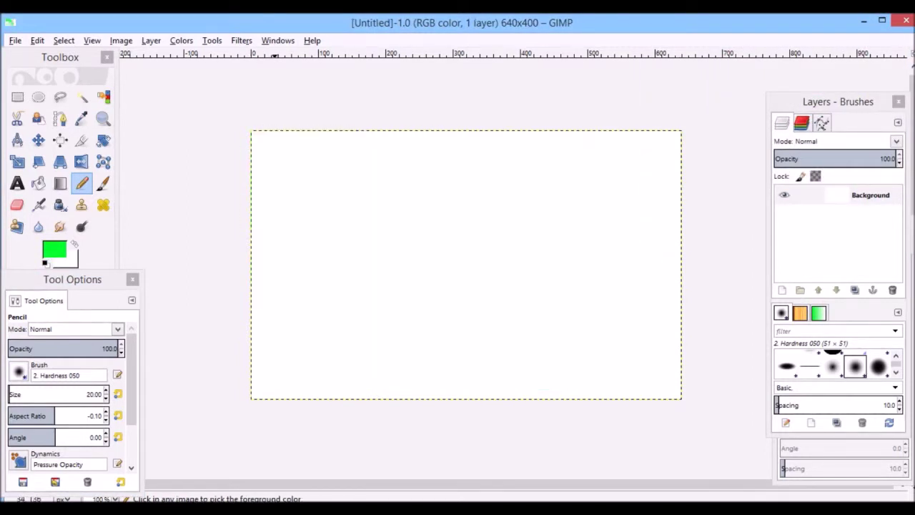
{"action": "left_click", "coordinate": [38, 184]}
{"action": "left_click", "coordinate": [424, 207]}
Set the foreground colour to black and add the text "Contest" near the middle of the canvas.
{"action": "left_click", "coordinate": [17, 183]}
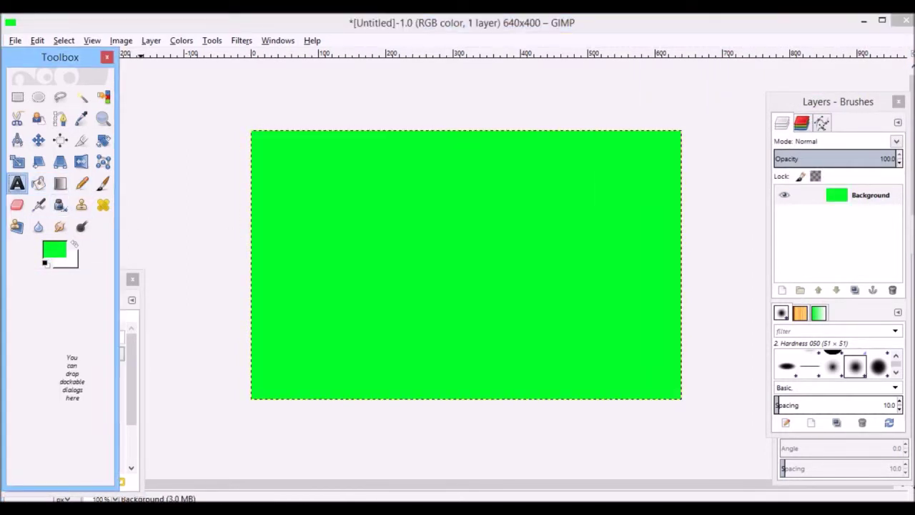
{"action": "left_click", "coordinate": [54, 249]}
{"action": "left_click", "coordinate": [661, 170]}
{"action": "left_click", "coordinate": [819, 226]}
{"action": "left_click", "coordinate": [367, 249]}
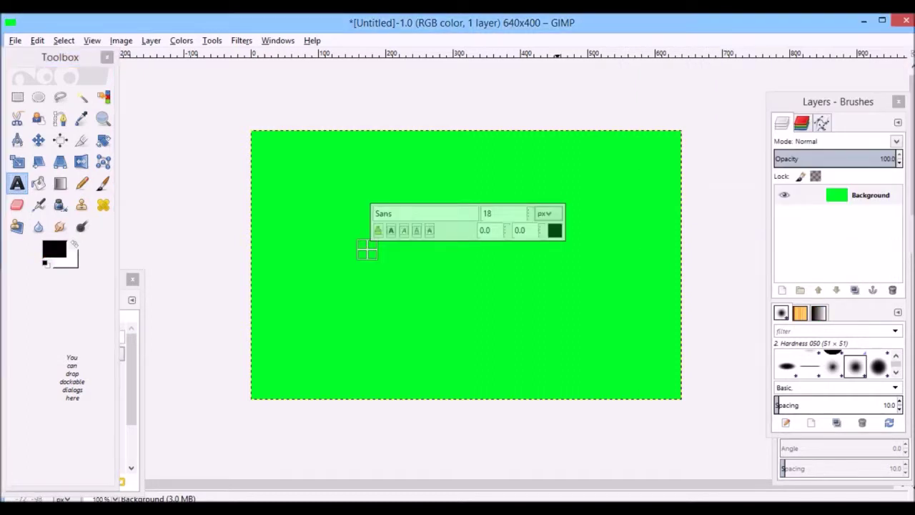
{"action": "type", "text": "I"}
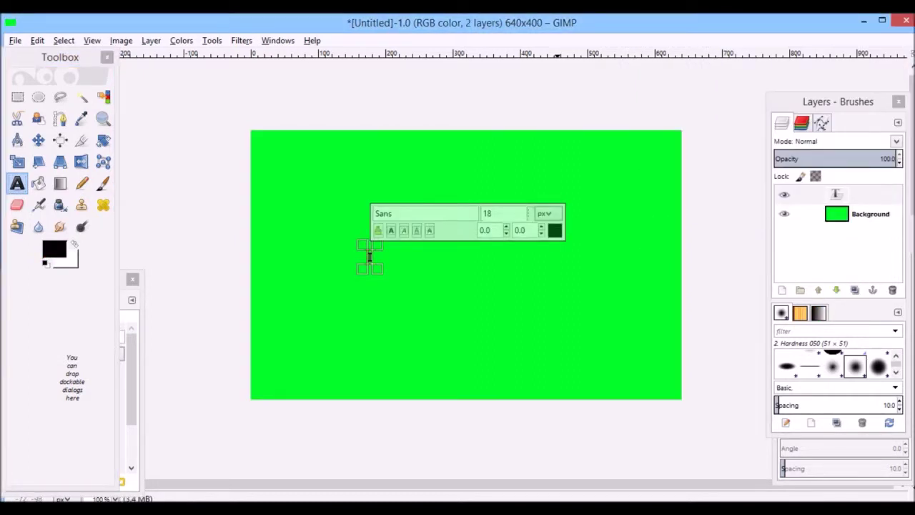
{"action": "type", "text": "Contest"}
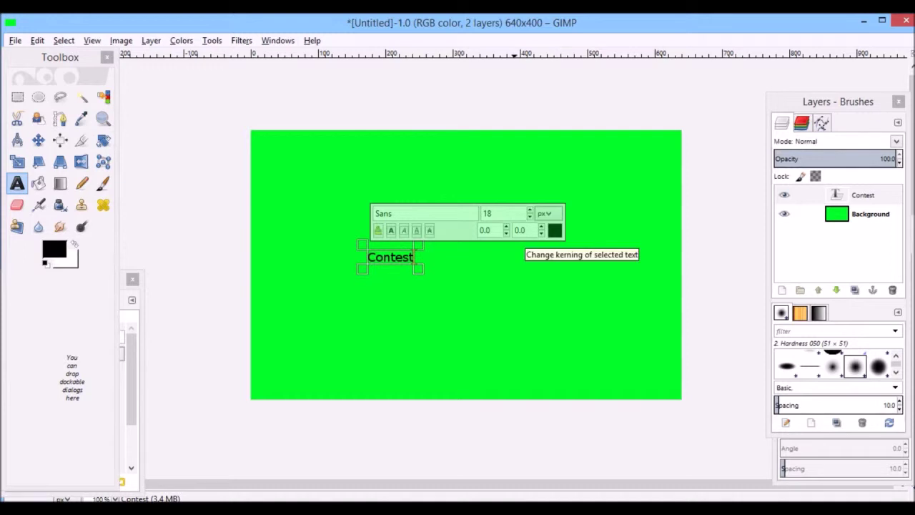
Enlarge the "Contest" text to 91 px and extend its text frame upward and to the left.
{"action": "key", "text": "ctrl+a"}
{"action": "left_click", "coordinate": [530, 210]}
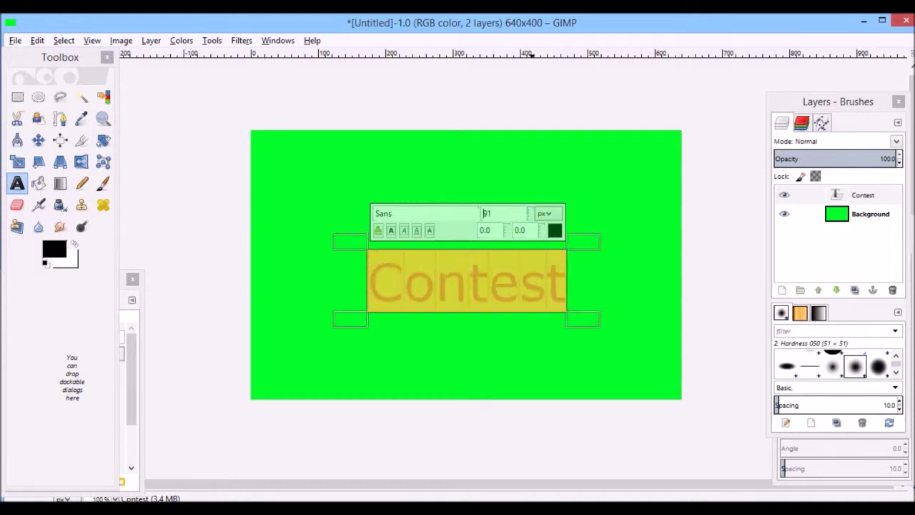
{"action": "left_click_drag", "start_coordinate": [498, 245], "coordinate": [499, 200]}
{"action": "left_click_drag", "start_coordinate": [358, 264], "coordinate": [334, 264]}
Add an exclamation mark so that the text reads "Contest!".
{"action": "left_click", "coordinate": [594, 269]}
{"action": "type", "text": "!"}
{"action": "key", "text": "BackSpace"}
{"action": "key", "text": "BackSpace"}
{"action": "type", "text": "!"}
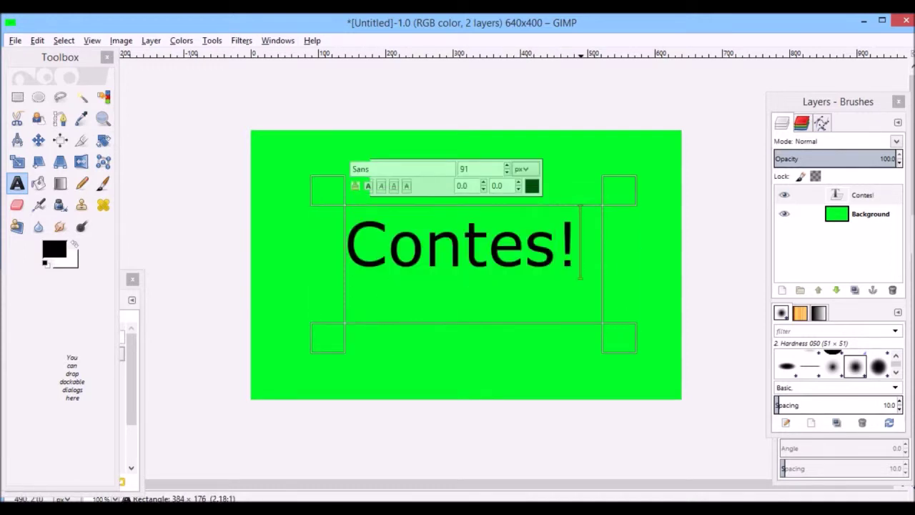
{"action": "key", "text": "ctrl+a"}
{"action": "left_click", "coordinate": [563, 254]}
{"action": "type", "text": "t"}
Resize the text frame around "Contest!" to about 467 × 115 px, centred on the canvas.
{"action": "left_click_drag", "start_coordinate": [472, 336], "coordinate": [472, 345]}
{"action": "left_click_drag", "start_coordinate": [329, 268], "coordinate": [305, 268]}
{"action": "left_click_drag", "start_coordinate": [621, 285], "coordinate": [653, 285]}
{"action": "left_click_drag", "start_coordinate": [565, 195], "coordinate": [558, 226]}
{"action": "left_click_drag", "start_coordinate": [504, 342], "coordinate": [506, 322]}
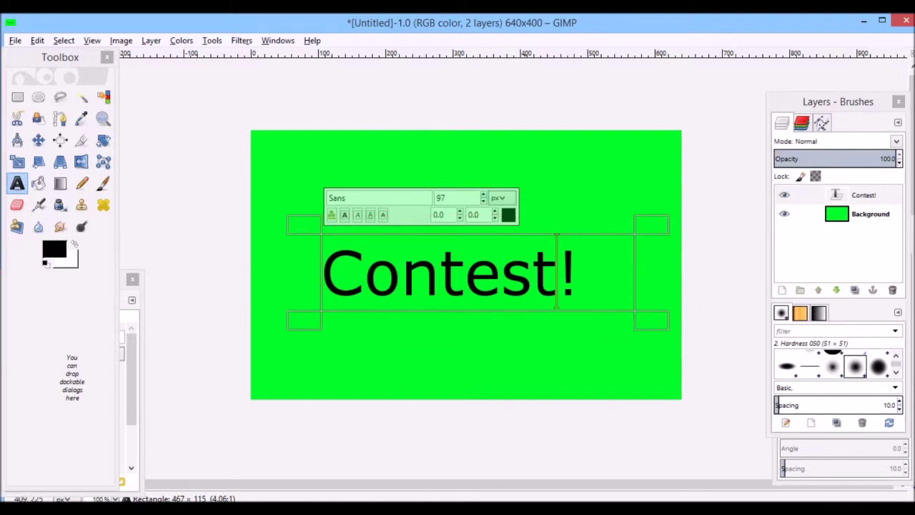
Set the "Contest!" text size to 102 px and heighten its frame to about 143 px.
{"action": "key", "text": "ctrl+a"}
{"action": "left_click", "coordinate": [483, 195]}
{"action": "left_click_drag", "start_coordinate": [538, 225], "coordinate": [536, 206]}
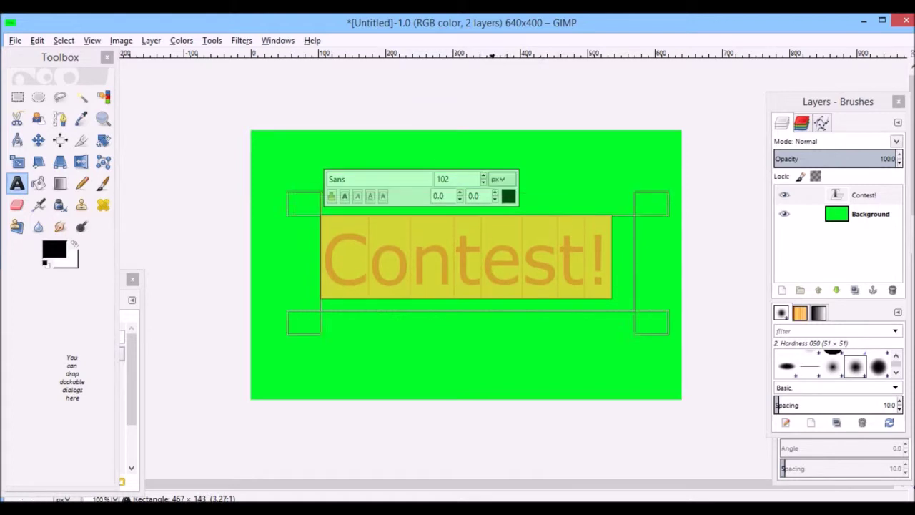
Try a cyan and a teal colour on the whole "Contest!" text.
{"action": "left_click", "coordinate": [508, 196]}
{"action": "left_click", "coordinate": [143, 133]}
{"action": "left_click", "coordinate": [132, 80]}
{"action": "left_click", "coordinate": [191, 242]}
{"action": "left_click", "coordinate": [369, 253]}
{"action": "key", "text": "ctrl+a"}
{"action": "left_click", "coordinate": [509, 196]}
{"action": "left_click_drag", "start_coordinate": [130, 84], "coordinate": [98, 95]}
{"action": "left_click", "coordinate": [191, 241]}
{"action": "left_click", "coordinate": [184, 263]}
{"action": "left_click", "coordinate": [372, 256]}
Change the colour of the whole "Contest!" text to a strong blue.
{"action": "key", "text": "ctrl+a"}
{"action": "left_click", "coordinate": [508, 196]}
{"action": "left_click", "coordinate": [143, 119]}
{"action": "left_click", "coordinate": [128, 82]}
{"action": "left_click", "coordinate": [192, 242]}
{"action": "left_click", "coordinate": [203, 229]}
{"action": "left_click", "coordinate": [357, 258]}
Set the text's font to impact and enlarge its frame so that "Contest!" fits on one line.
{"action": "key", "text": "ctrl+a"}
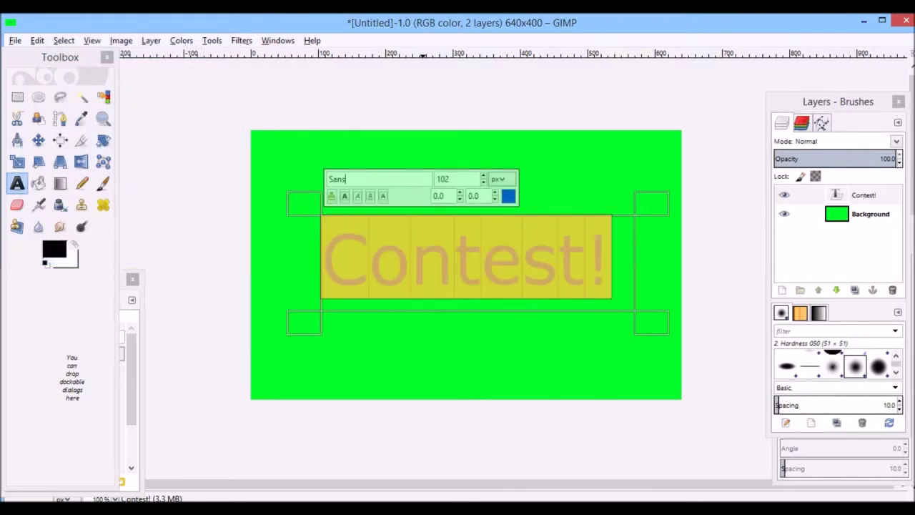
{"action": "key", "text": "Return"}
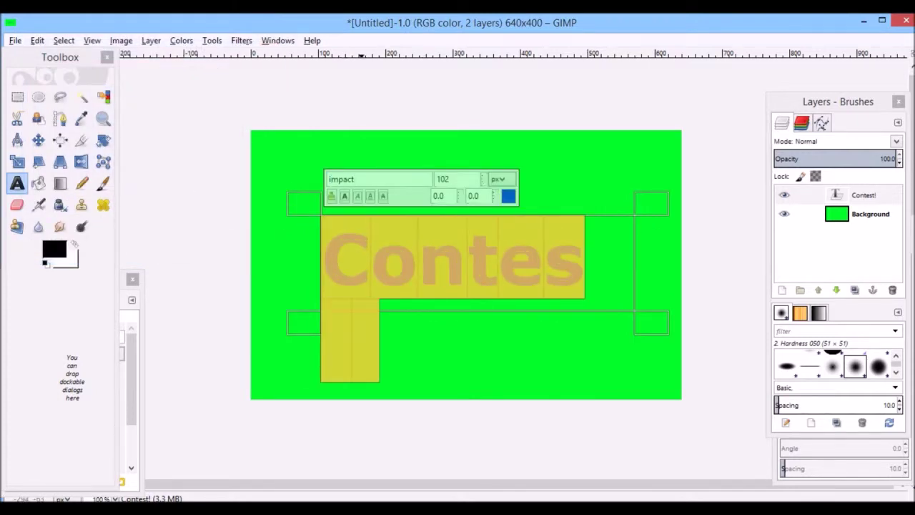
{"action": "left_click_drag", "start_coordinate": [408, 322], "coordinate": [408, 333]}
{"action": "left_click_drag", "start_coordinate": [304, 266], "coordinate": [267, 266]}
{"action": "left_click_drag", "start_coordinate": [651, 271], "coordinate": [665, 272]}
{"action": "left_click_drag", "start_coordinate": [269, 267], "coordinate": [298, 267]}
{"action": "left_click", "coordinate": [191, 250]}
{"action": "left_click", "coordinate": [211, 284]}
Reopen the "Contest!" text for editing and adjust its frame's left edge slightly outward to about 504 × 159 px.
{"action": "left_click", "coordinate": [865, 214]}
{"action": "left_click", "coordinate": [864, 195]}
{"action": "left_click", "coordinate": [322, 270]}
{"action": "left_click_drag", "start_coordinate": [306, 270], "coordinate": [301, 270]}
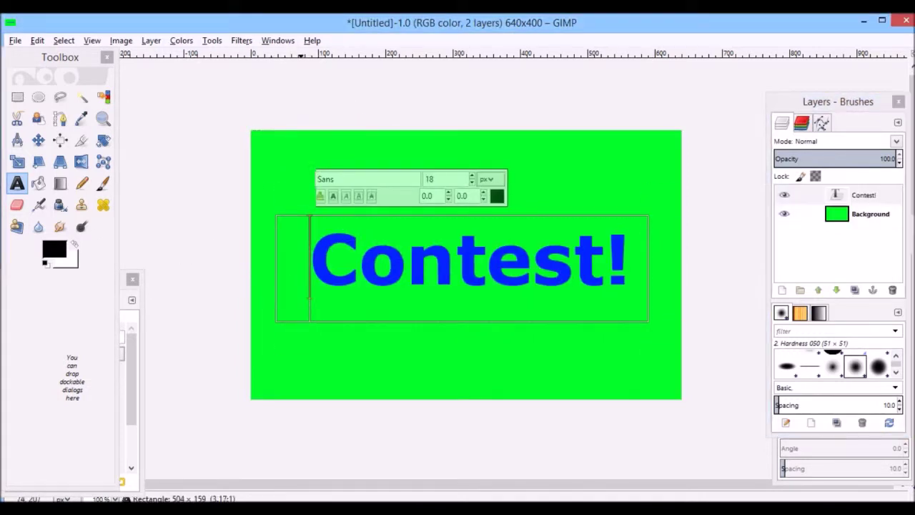
{"action": "left_click", "coordinate": [865, 214]}
{"action": "left_click", "coordinate": [863, 196]}
Draw several light blue (0090ff) Pencil strokes above and below the text on the Background layer.
{"action": "left_click", "coordinate": [81, 183]}
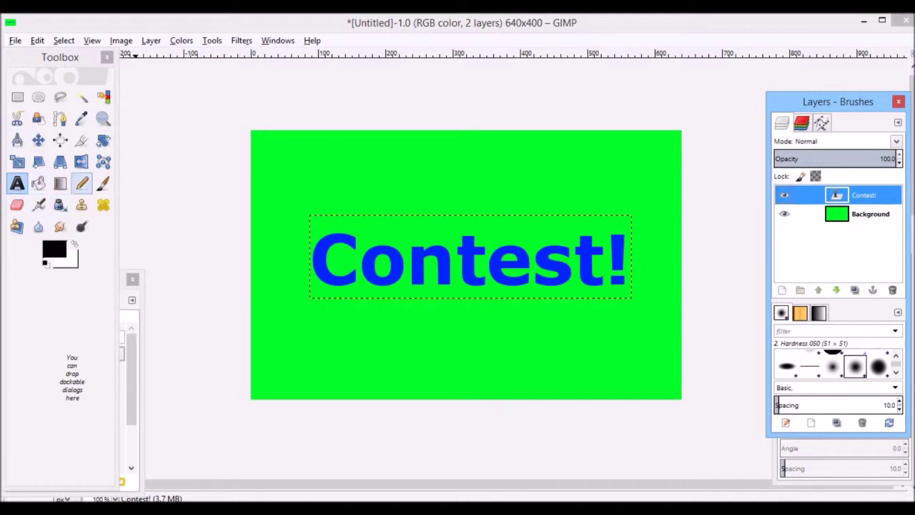
{"action": "left_click", "coordinate": [54, 248]}
{"action": "left_click", "coordinate": [845, 191]}
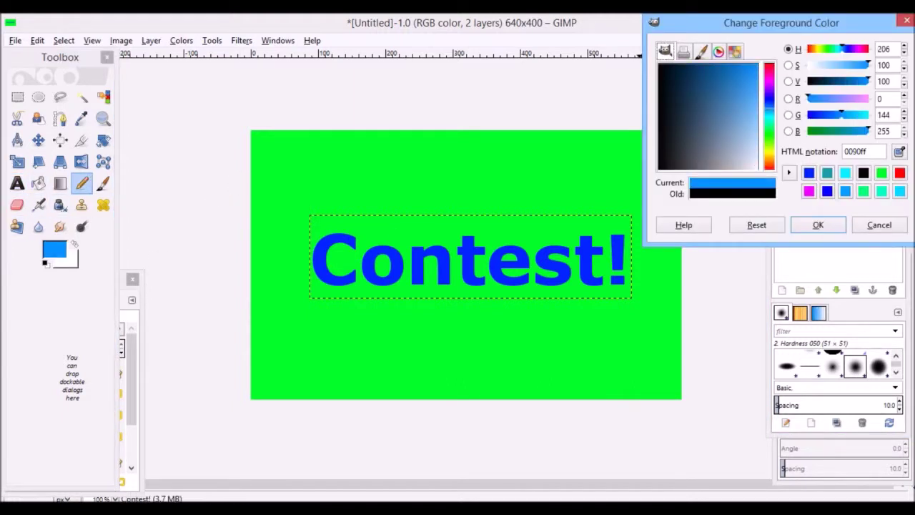
{"action": "left_click", "coordinate": [819, 225]}
{"action": "left_click", "coordinate": [850, 214]}
{"action": "mouse_move", "coordinate": [365, 187]}
{"action": "left_mouse_down"}
{"action": "mouse_move", "coordinate": [532, 193]}
{"action": "mouse_move", "coordinate": [377, 207]}
{"action": "left_mouse_up"}
{"action": "left_click_drag", "start_coordinate": [619, 351], "coordinate": [429, 329]}
{"action": "left_click_drag", "start_coordinate": [321, 362], "coordinate": [294, 305]}
{"action": "left_click_drag", "start_coordinate": [289, 201], "coordinate": [327, 154]}
{"action": "left_click_drag", "start_coordinate": [591, 187], "coordinate": [649, 192]}
Smudge all the light blue strokes around the text into ragged, blurry streaks.
{"action": "left_click", "coordinate": [60, 226]}
{"action": "left_click_drag", "start_coordinate": [290, 174], "coordinate": [336, 157]}
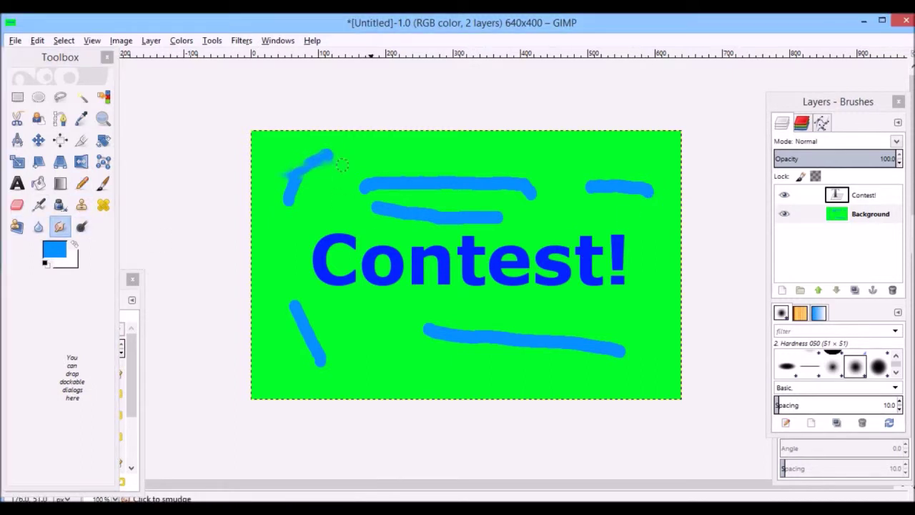
{"action": "left_click_drag", "start_coordinate": [281, 178], "coordinate": [318, 151]}
{"action": "left_click_drag", "start_coordinate": [360, 187], "coordinate": [535, 189]}
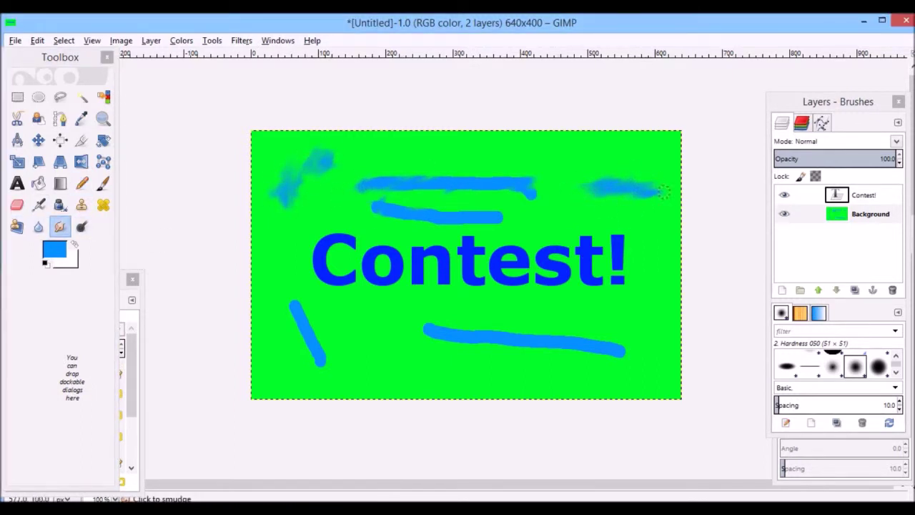
{"action": "left_click_drag", "start_coordinate": [657, 193], "coordinate": [632, 195]}
{"action": "left_click_drag", "start_coordinate": [312, 330], "coordinate": [306, 319]}
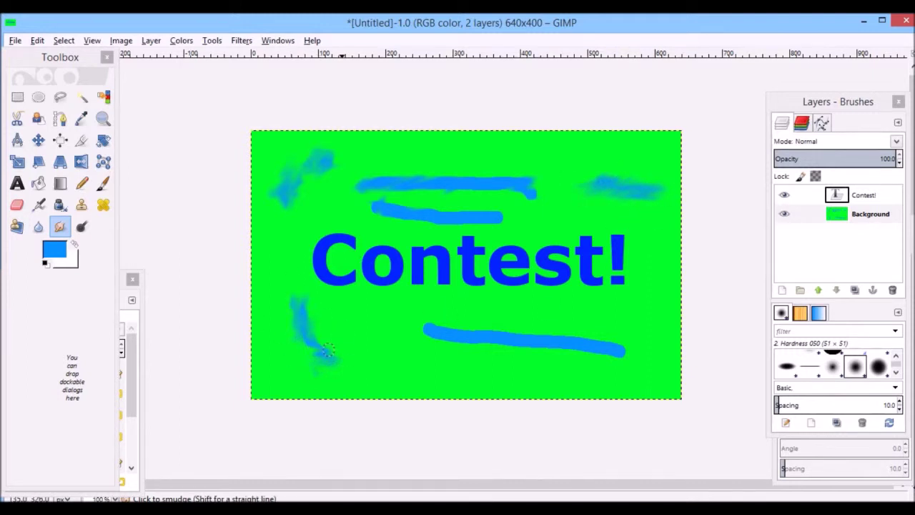
{"action": "left_click_drag", "start_coordinate": [433, 332], "coordinate": [415, 332]}
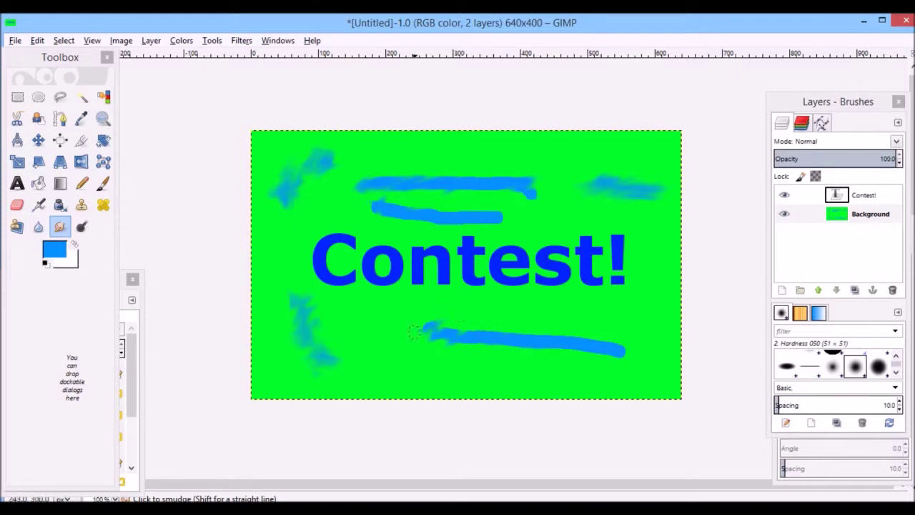
{"action": "left_click_drag", "start_coordinate": [510, 336], "coordinate": [460, 333]}
{"action": "mouse_move", "coordinate": [426, 221]}
{"action": "left_mouse_down"}
{"action": "mouse_move", "coordinate": [493, 188]}
{"action": "mouse_move", "coordinate": [500, 215]}
{"action": "mouse_move", "coordinate": [516, 201]}
{"action": "mouse_move", "coordinate": [404, 175]}
{"action": "left_mouse_up"}
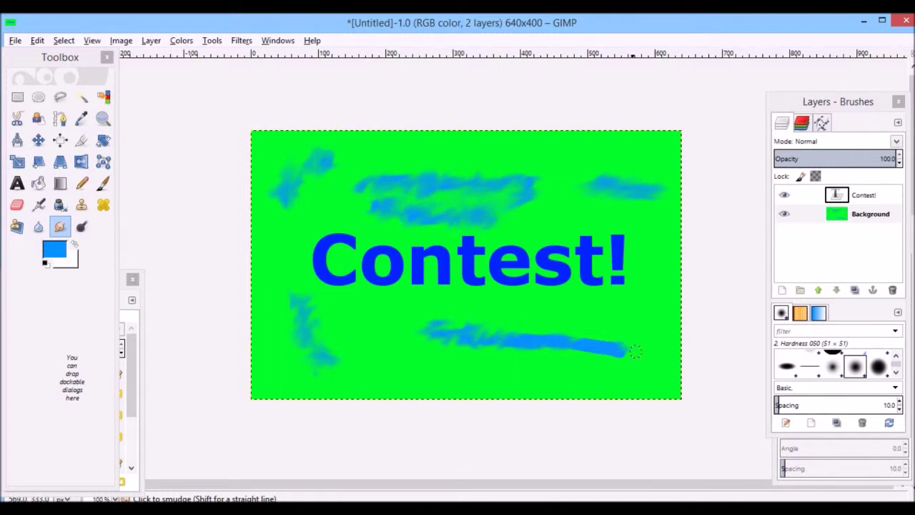
{"action": "left_click_drag", "start_coordinate": [555, 336], "coordinate": [600, 348]}
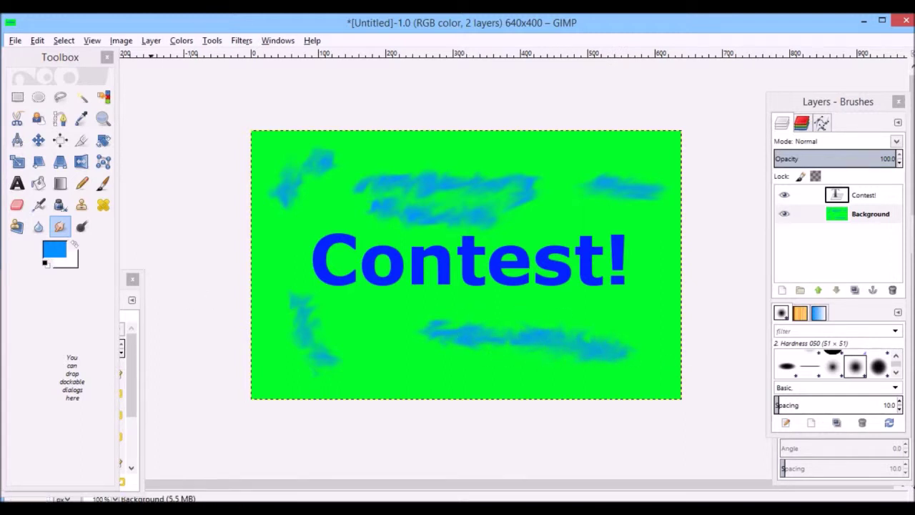
Draw a partial light blue outline closely around "Contest!" with the Pencil and smudge it into ragged streaks.
{"action": "key", "text": "p"}
{"action": "mouse_move", "coordinate": [279, 246]}
{"action": "left_mouse_down"}
{"action": "mouse_move", "coordinate": [669, 300]}
{"action": "mouse_move", "coordinate": [336, 307]}
{"action": "left_mouse_up"}
{"action": "key", "text": "s"}
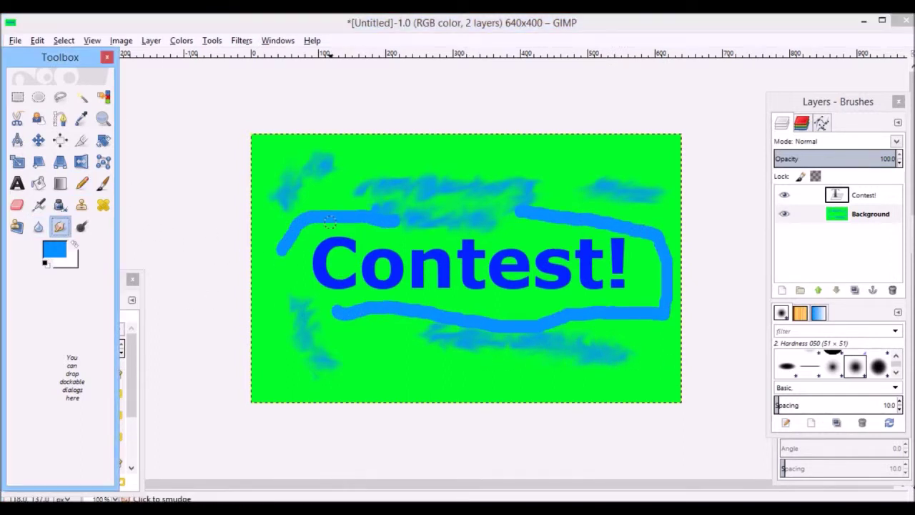
{"action": "key", "text": "plus"}
{"action": "left_click_drag", "start_coordinate": [268, 262], "coordinate": [357, 172]}
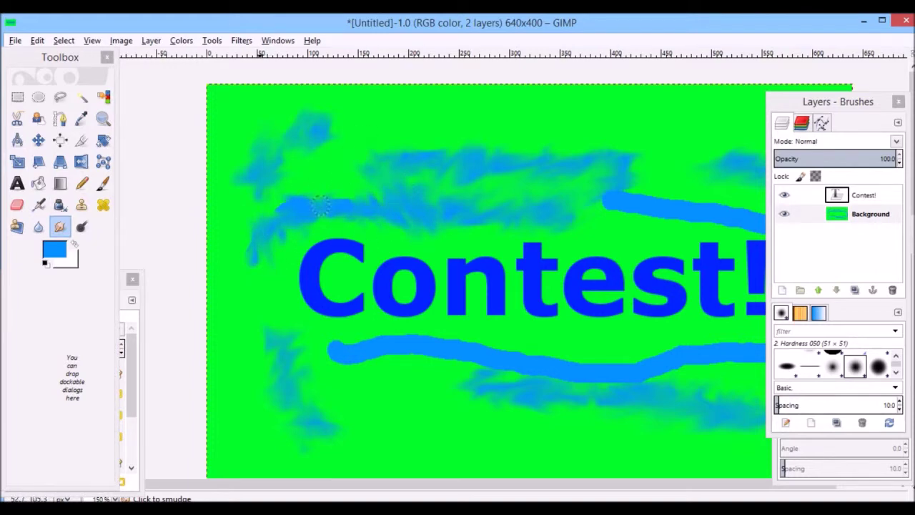
{"action": "mouse_move", "coordinate": [346, 351]}
{"action": "left_mouse_down"}
{"action": "mouse_move", "coordinate": [361, 347]}
{"action": "mouse_move", "coordinate": [336, 361]}
{"action": "mouse_move", "coordinate": [543, 356]}
{"action": "mouse_move", "coordinate": [501, 352]}
{"action": "left_mouse_up"}
{"action": "mouse_move", "coordinate": [416, 349]}
{"action": "left_mouse_down"}
{"action": "mouse_move", "coordinate": [352, 357]}
{"action": "mouse_move", "coordinate": [458, 340]}
{"action": "mouse_move", "coordinate": [621, 364]}
{"action": "mouse_move", "coordinate": [465, 350]}
{"action": "mouse_move", "coordinate": [519, 348]}
{"action": "left_mouse_up"}
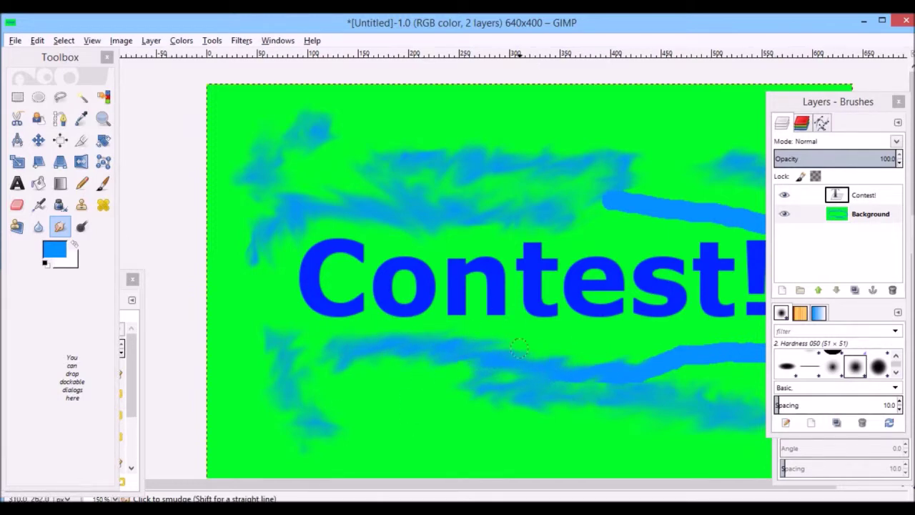
{"action": "left_click_drag", "start_coordinate": [301, 484], "coordinate": [361, 484]}
{"action": "mouse_move", "coordinate": [651, 347]}
{"action": "left_mouse_down"}
{"action": "mouse_move", "coordinate": [749, 342]}
{"action": "mouse_move", "coordinate": [715, 227]}
{"action": "mouse_move", "coordinate": [610, 194]}
{"action": "left_mouse_up"}
{"action": "mouse_move", "coordinate": [541, 207]}
{"action": "left_mouse_down"}
{"action": "mouse_move", "coordinate": [600, 197]}
{"action": "mouse_move", "coordinate": [722, 236]}
{"action": "mouse_move", "coordinate": [701, 226]}
{"action": "mouse_move", "coordinate": [657, 365]}
{"action": "mouse_move", "coordinate": [612, 358]}
{"action": "mouse_move", "coordinate": [715, 348]}
{"action": "mouse_move", "coordinate": [733, 288]}
{"action": "left_mouse_up"}
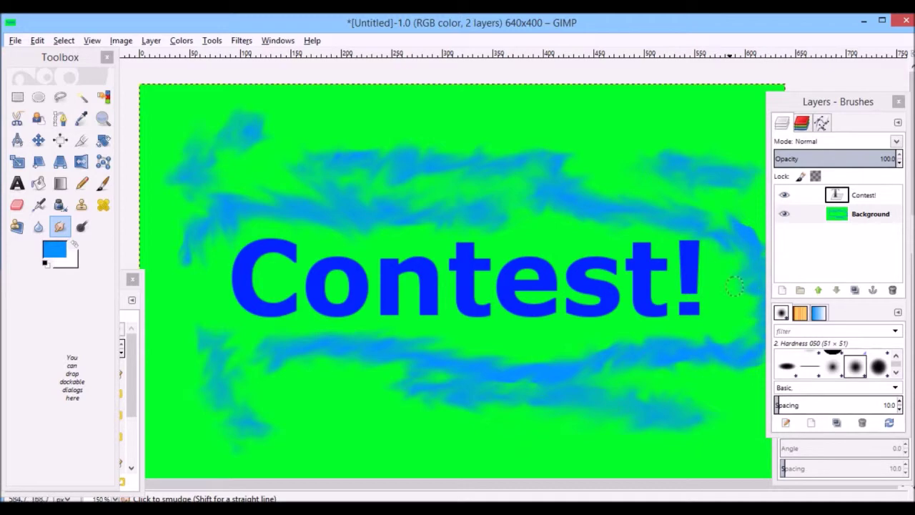
{"action": "left_click_drag", "start_coordinate": [723, 223], "coordinate": [529, 394]}
Draw two magenta Pencil strokes on the Background layer, one looped below the text and one running diagonally behind it.
{"action": "left_click", "coordinate": [104, 119]}
{"action": "left_click", "coordinate": [308, 312]}
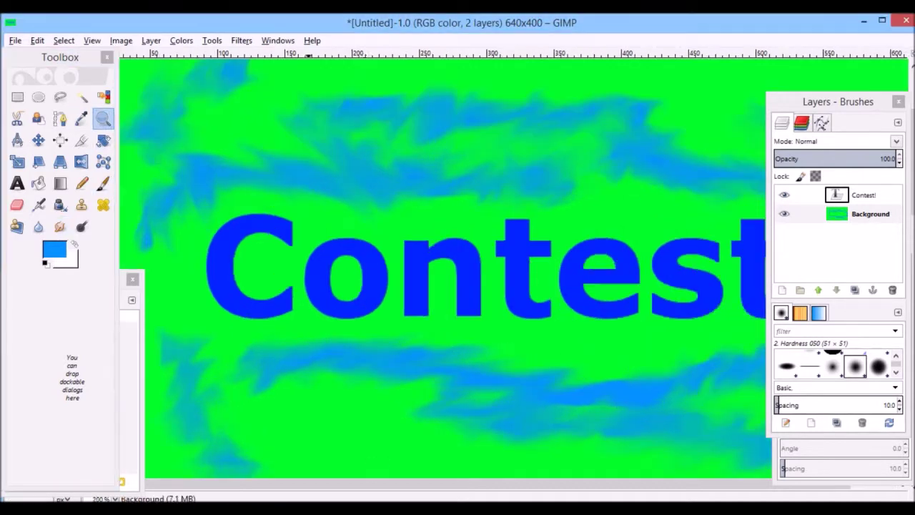
{"action": "left_click", "coordinate": [374, 315], "text": "ctrl"}
{"action": "left_click", "coordinate": [374, 314], "text": "ctrl"}
{"action": "left_click", "coordinate": [375, 315], "text": "ctrl"}
{"action": "left_click", "coordinate": [387, 312]}
{"action": "left_click_drag", "start_coordinate": [288, 483], "coordinate": [267, 483]}
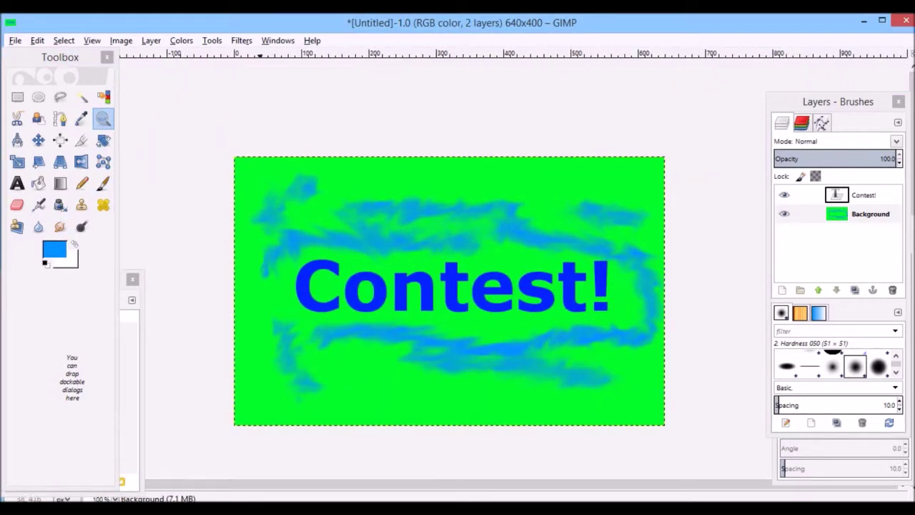
{"action": "left_click", "coordinate": [83, 183]}
{"action": "left_click", "coordinate": [55, 249]}
{"action": "left_click_drag", "start_coordinate": [769, 109], "coordinate": [769, 81]}
{"action": "left_click", "coordinate": [818, 225]}
{"action": "mouse_move", "coordinate": [394, 390]}
{"action": "left_mouse_down"}
{"action": "mouse_move", "coordinate": [332, 374]}
{"action": "mouse_move", "coordinate": [509, 411]}
{"action": "left_mouse_up"}
{"action": "mouse_move", "coordinate": [557, 332]}
{"action": "left_mouse_down"}
{"action": "mouse_move", "coordinate": [364, 213]}
{"action": "mouse_move", "coordinate": [448, 262]}
{"action": "left_mouse_up"}
Smudge both magenta strokes so that their edges blend into the green background.
{"action": "left_click", "coordinate": [60, 226]}
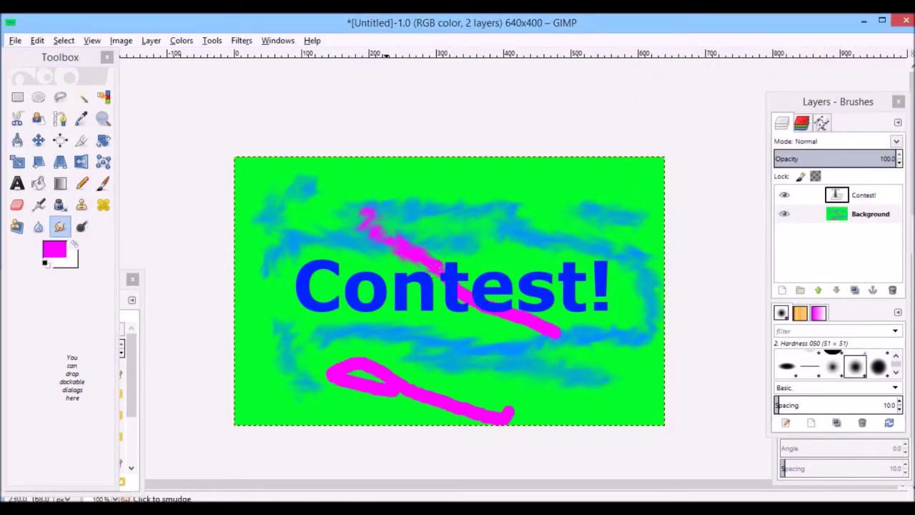
{"action": "left_click_drag", "start_coordinate": [472, 310], "coordinate": [525, 328]}
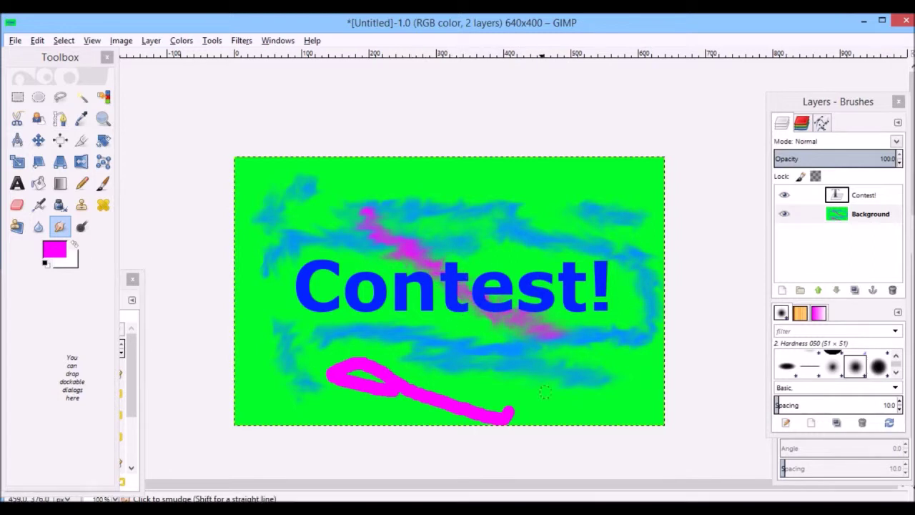
{"action": "mouse_move", "coordinate": [327, 379]}
{"action": "left_mouse_down"}
{"action": "mouse_move", "coordinate": [377, 379]}
{"action": "mouse_move", "coordinate": [458, 404]}
{"action": "left_mouse_up"}
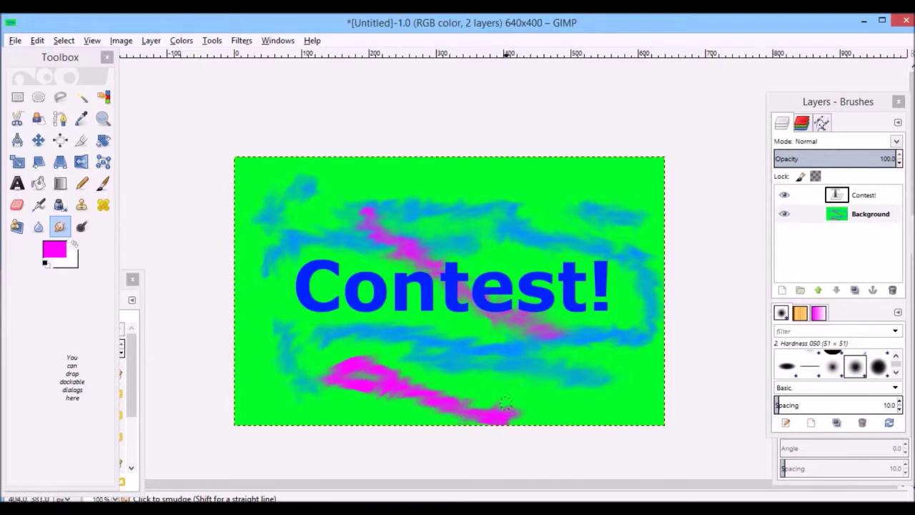
{"action": "mouse_move", "coordinate": [451, 404]}
{"action": "left_mouse_down"}
{"action": "mouse_move", "coordinate": [364, 389]}
{"action": "mouse_move", "coordinate": [339, 365]}
{"action": "mouse_move", "coordinate": [361, 376]}
{"action": "left_mouse_up"}
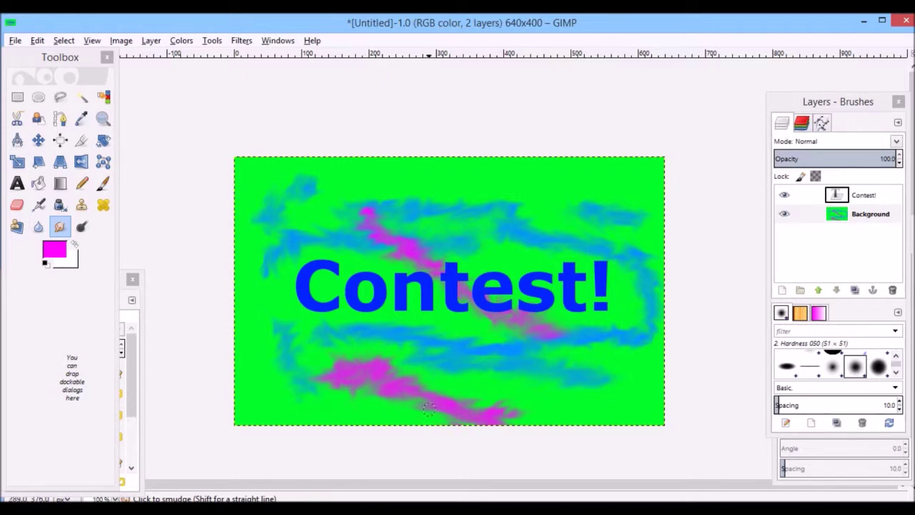
Add novaskinthing.png from the Downloads folder to the graphic, between the "Contest!" text and the Background layer.
{"action": "left_click", "coordinate": [15, 40]}
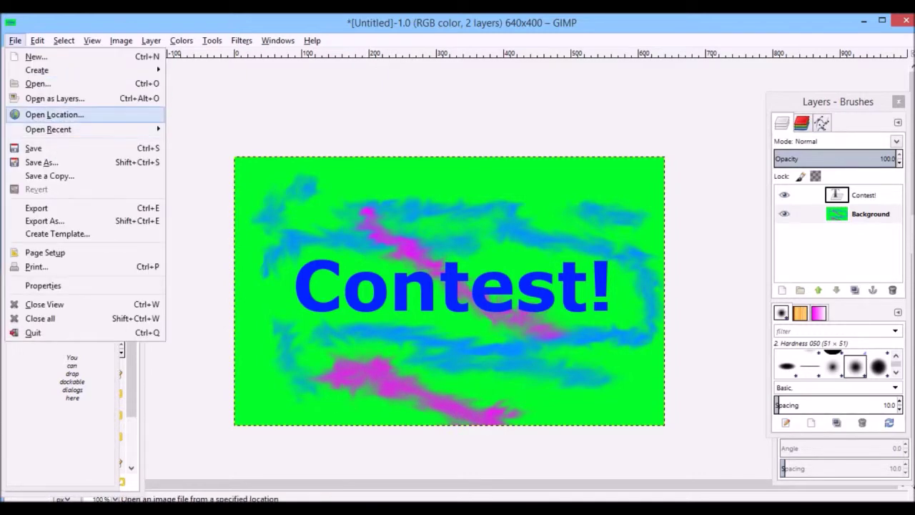
{"action": "left_click", "coordinate": [38, 83]}
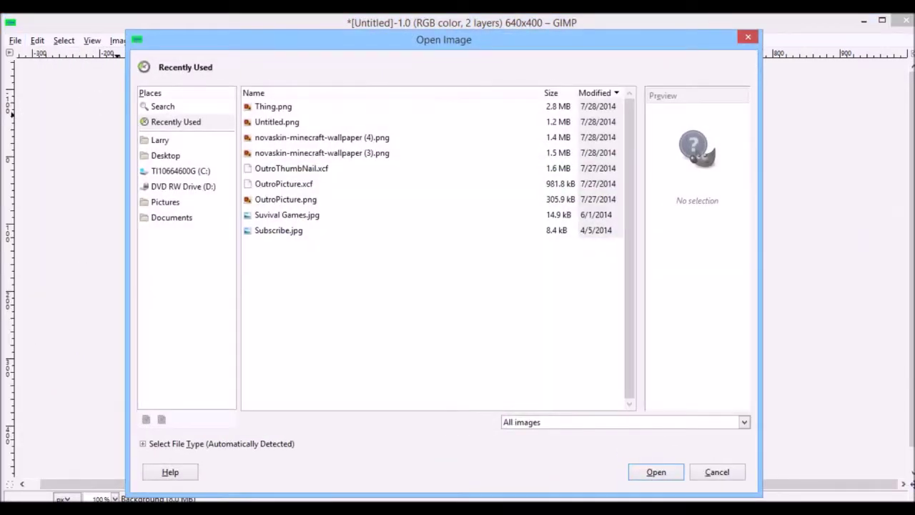
{"action": "left_click", "coordinate": [166, 155]}
{"action": "left_click", "coordinate": [171, 217]}
{"action": "left_click", "coordinate": [165, 202]}
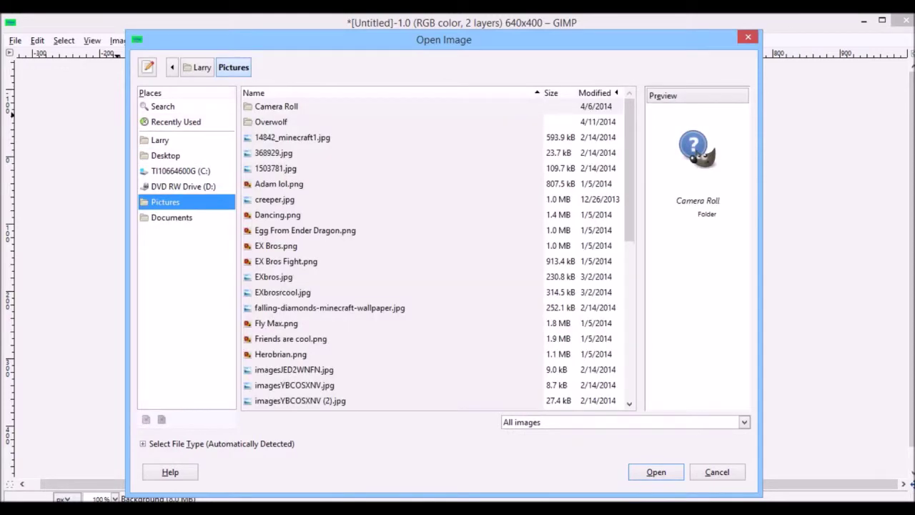
{"action": "left_click", "coordinate": [160, 140]}
{"action": "double_click", "coordinate": [275, 184]}
{"action": "scroll", "coordinate": [294, 357], "scroll_direction": "down", "scroll_amount": 1}
{"action": "left_click", "coordinate": [294, 361]}
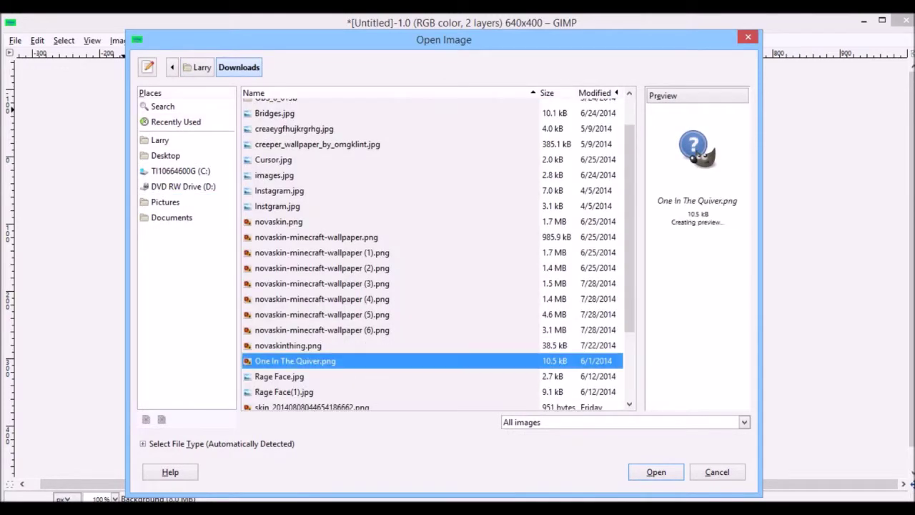
{"action": "double_click", "coordinate": [288, 346]}
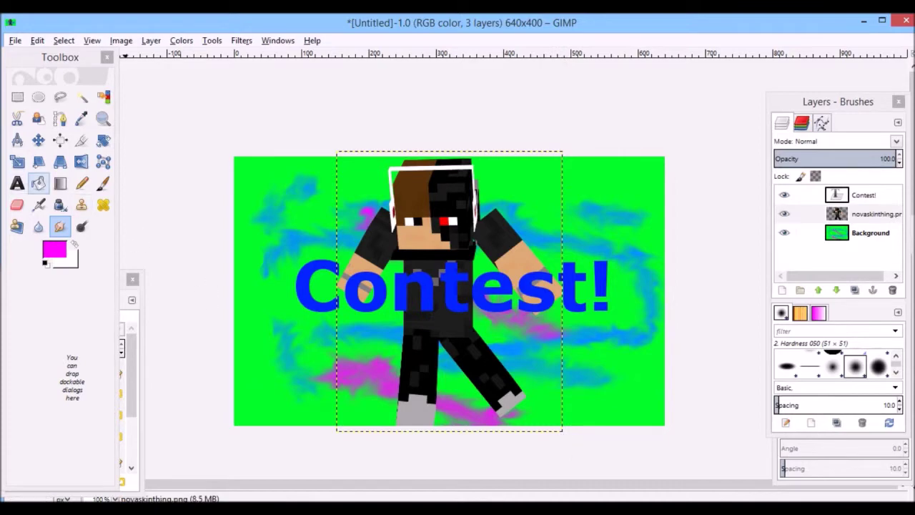
Scale the character image down slightly and shift it into the right half of the canvas behind the text.
{"action": "left_click", "coordinate": [18, 161]}
{"action": "left_click_drag", "start_coordinate": [353, 169], "coordinate": [433, 222]}
{"action": "left_click_drag", "start_coordinate": [554, 207], "coordinate": [626, 183]}
{"action": "left_click", "coordinate": [470, 410]}
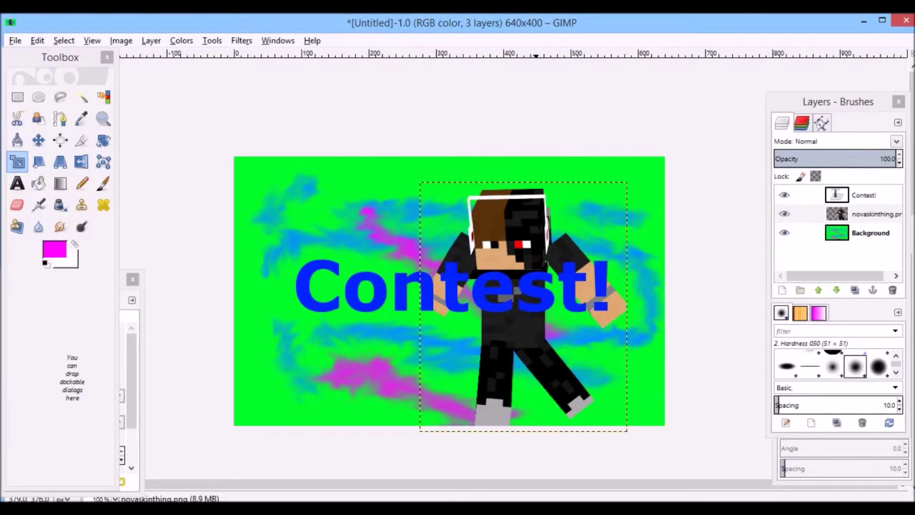
Move the character up and further right so that it stands fully within the canvas near its right edge.
{"action": "left_click", "coordinate": [81, 162]}
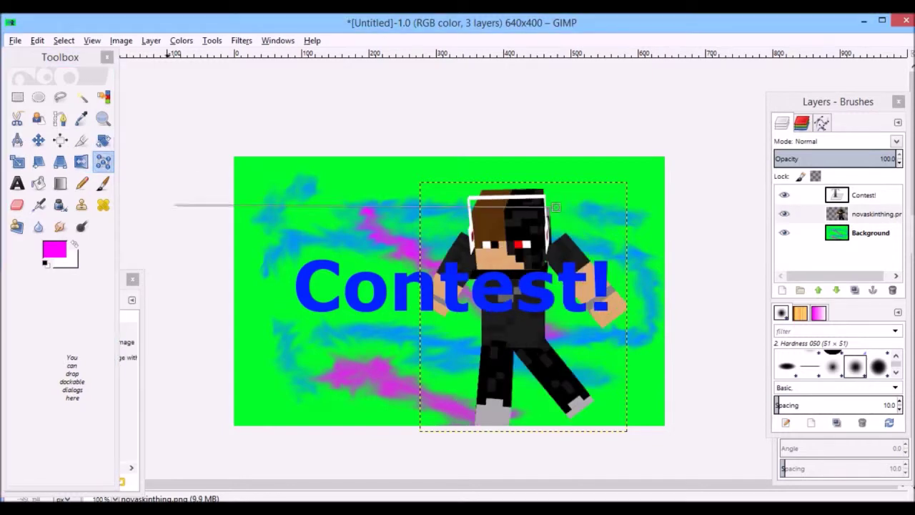
{"action": "left_click", "coordinate": [38, 140]}
{"action": "mouse_move", "coordinate": [450, 291]}
{"action": "left_mouse_down"}
{"action": "mouse_move", "coordinate": [471, 283]}
{"action": "mouse_move", "coordinate": [450, 289]}
{"action": "left_mouse_up"}
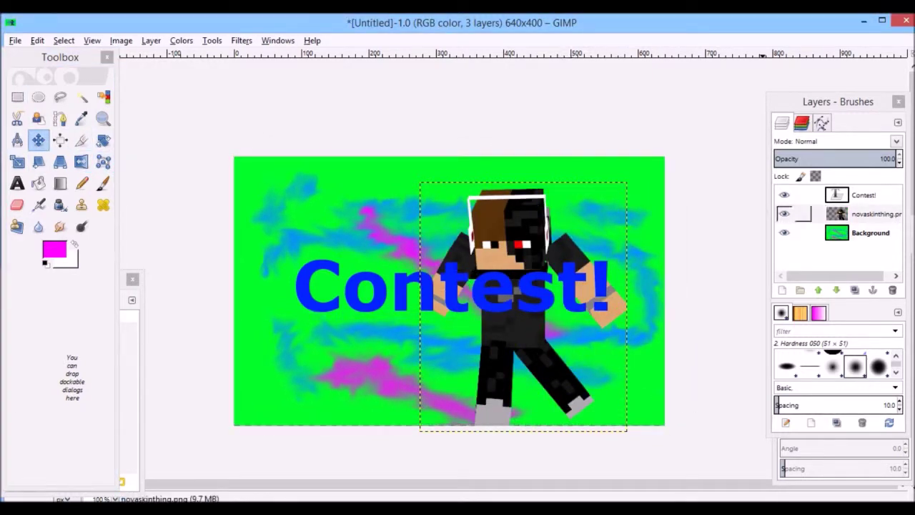
{"action": "left_click_drag", "start_coordinate": [520, 308], "coordinate": [557, 283]}
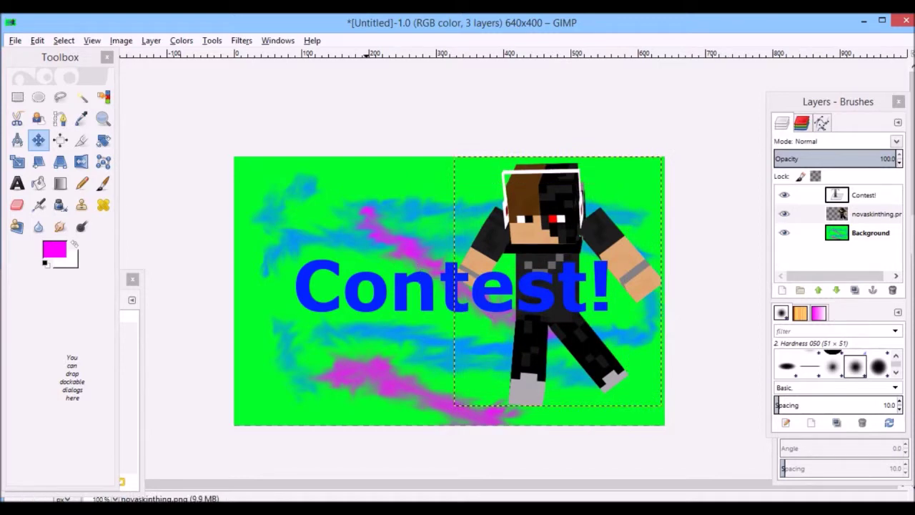
{"action": "left_click_drag", "start_coordinate": [366, 226], "coordinate": [383, 225]}
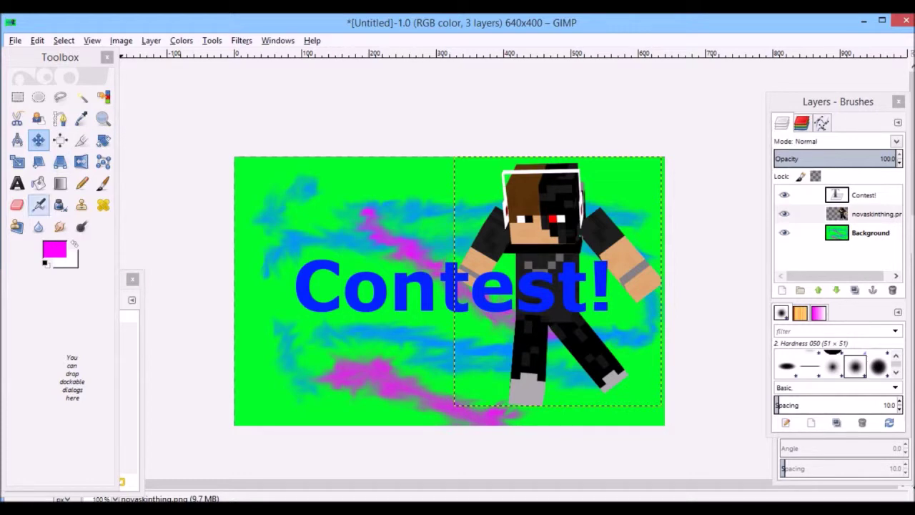
Draw short magenta Pencil strokes on the Background layer, across the canvas's upper-left corner and along its upper edge.
{"action": "left_click", "coordinate": [82, 183]}
{"action": "left_click", "coordinate": [870, 232]}
{"action": "left_click_drag", "start_coordinate": [323, 204], "coordinate": [237, 242]}
{"action": "left_click_drag", "start_coordinate": [387, 182], "coordinate": [433, 164]}
Try a magenta and a dark blue Pencil outline around the character on the Background layer, undoing each.
{"action": "mouse_move", "coordinate": [487, 191]}
{"action": "left_mouse_down"}
{"action": "mouse_move", "coordinate": [607, 170]}
{"action": "mouse_move", "coordinate": [593, 353]}
{"action": "mouse_move", "coordinate": [504, 322]}
{"action": "mouse_move", "coordinate": [484, 200]}
{"action": "left_mouse_up"}
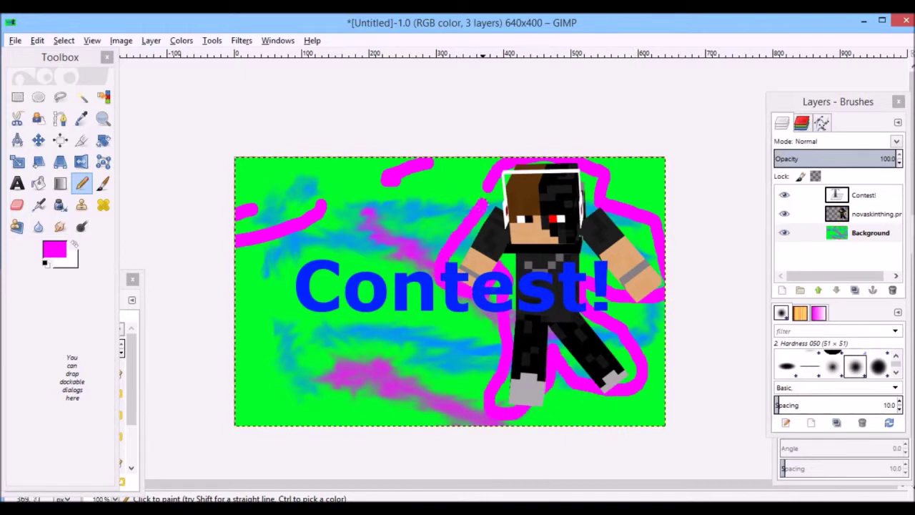
{"action": "key", "text": "ctrl+z"}
{"action": "left_click", "coordinate": [54, 249]}
{"action": "mouse_move", "coordinate": [769, 113]}
{"action": "left_mouse_down"}
{"action": "mouse_move", "coordinate": [769, 126]}
{"action": "mouse_move", "coordinate": [769, 79]}
{"action": "mouse_move", "coordinate": [769, 97]}
{"action": "left_mouse_up"}
{"action": "left_click", "coordinate": [818, 225]}
{"action": "mouse_move", "coordinate": [487, 194]}
{"action": "left_mouse_down"}
{"action": "mouse_move", "coordinate": [495, 272]}
{"action": "mouse_move", "coordinate": [565, 336]}
{"action": "mouse_move", "coordinate": [644, 293]}
{"action": "mouse_move", "coordinate": [547, 150]}
{"action": "left_mouse_up"}
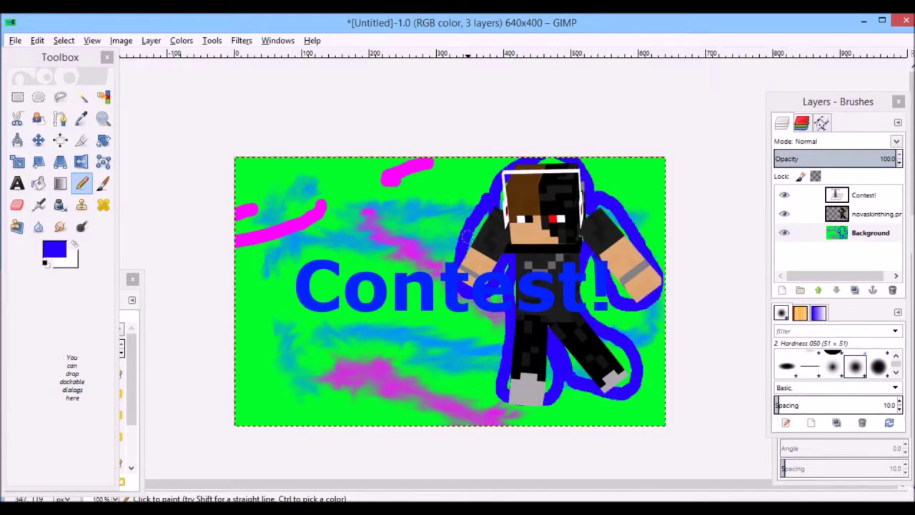
{"action": "key", "text": "ctrl+z"}
{"action": "left_click_drag", "start_coordinate": [356, 296], "coordinate": [366, 298]}
{"action": "key", "text": "ctrl+z"}
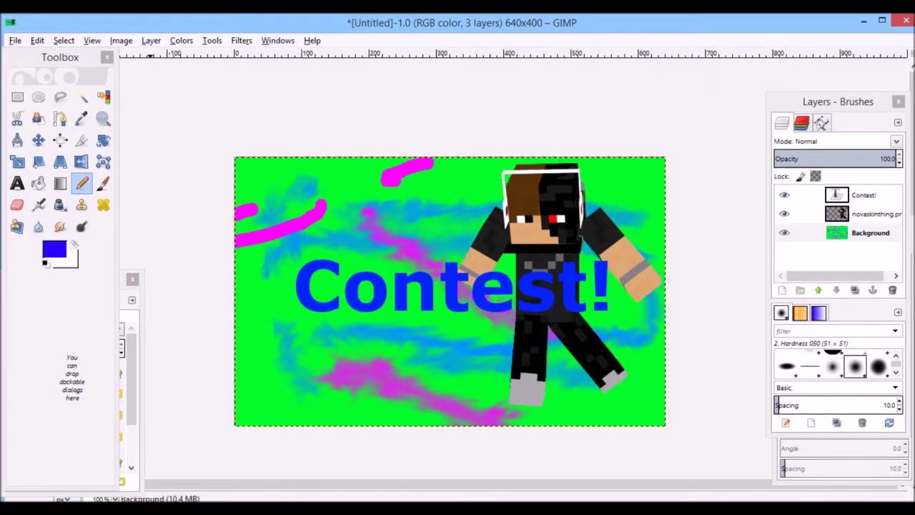
Choose a medium blue foreground colour and draw a Pencil outline closely around the character on the Background layer.
{"action": "left_click", "coordinate": [54, 249]}
{"action": "left_click", "coordinate": [769, 108]}
{"action": "left_click", "coordinate": [718, 72]}
{"action": "left_click_drag", "start_coordinate": [718, 72], "coordinate": [742, 65]}
{"action": "left_click", "coordinate": [817, 225]}
{"action": "mouse_move", "coordinate": [502, 256]}
{"action": "left_mouse_down"}
{"action": "mouse_move", "coordinate": [473, 228]}
{"action": "mouse_move", "coordinate": [590, 200]}
{"action": "mouse_move", "coordinate": [654, 262]}
{"action": "mouse_move", "coordinate": [605, 350]}
{"action": "mouse_move", "coordinate": [543, 400]}
{"action": "mouse_move", "coordinate": [504, 408]}
{"action": "mouse_move", "coordinate": [508, 252]}
{"action": "mouse_move", "coordinate": [478, 207]}
{"action": "mouse_move", "coordinate": [478, 241]}
{"action": "mouse_move", "coordinate": [466, 243]}
{"action": "left_mouse_up"}
Smudge the blue outline around the character and the new magenta strokes in the upper left into ragged streaks.
{"action": "key", "text": "s"}
{"action": "mouse_move", "coordinate": [506, 329]}
{"action": "left_mouse_down"}
{"action": "mouse_move", "coordinate": [495, 369]}
{"action": "mouse_move", "coordinate": [549, 406]}
{"action": "mouse_move", "coordinate": [549, 383]}
{"action": "mouse_move", "coordinate": [579, 371]}
{"action": "left_mouse_up"}
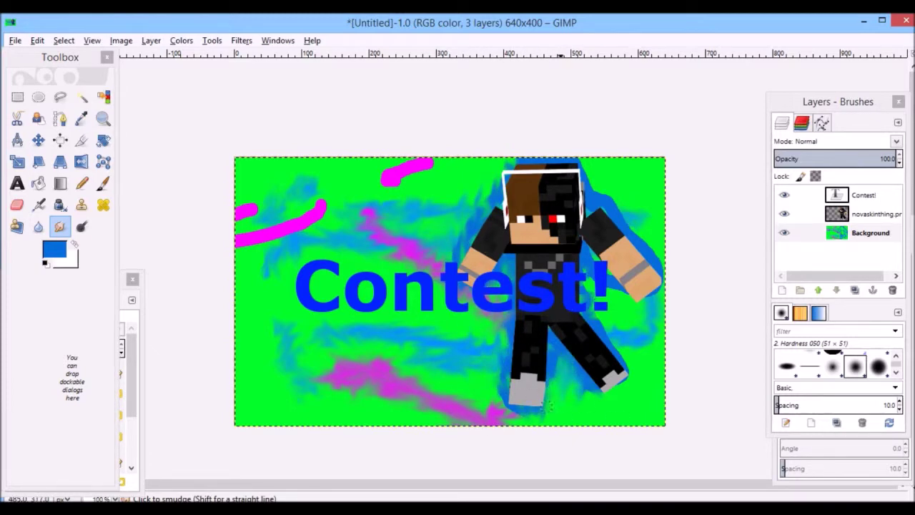
{"action": "mouse_move", "coordinate": [644, 231]}
{"action": "left_mouse_down"}
{"action": "mouse_move", "coordinate": [614, 276]}
{"action": "mouse_move", "coordinate": [636, 236]}
{"action": "left_mouse_up"}
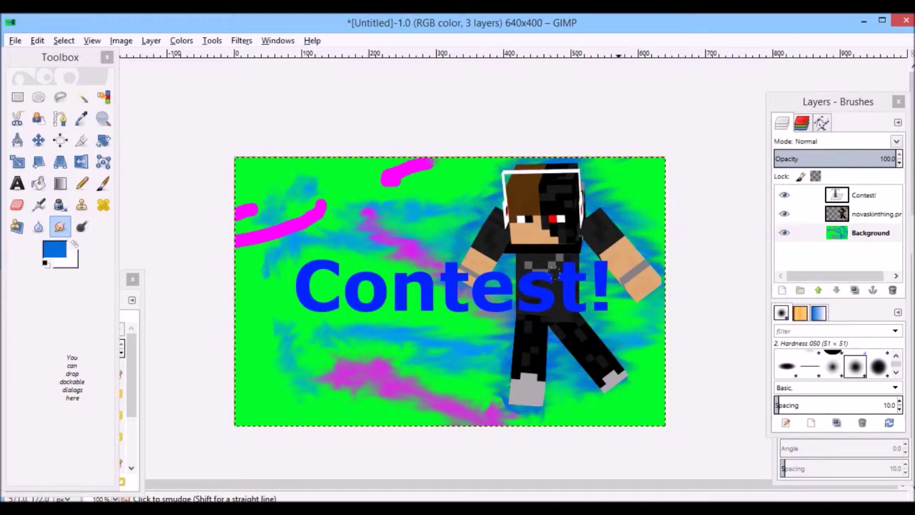
{"action": "mouse_move", "coordinate": [253, 209]}
{"action": "left_mouse_down"}
{"action": "mouse_move", "coordinate": [274, 229]}
{"action": "mouse_move", "coordinate": [248, 223]}
{"action": "mouse_move", "coordinate": [401, 170]}
{"action": "mouse_move", "coordinate": [386, 152]}
{"action": "mouse_move", "coordinate": [363, 187]}
{"action": "left_mouse_up"}
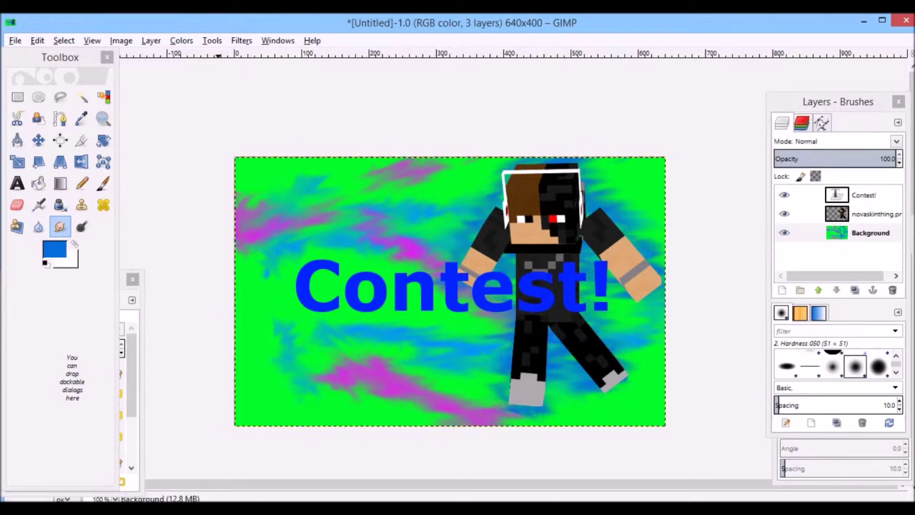
Examine the whole graphic at a much reduced size and again at 100%.
{"action": "left_click", "coordinate": [104, 119]}
{"action": "left_click", "coordinate": [408, 300], "text": "ctrl"}
{"action": "left_click", "coordinate": [408, 301], "text": "ctrl"}
{"action": "left_click", "coordinate": [425, 306], "text": "ctrl"}
{"action": "scroll", "coordinate": [391, 350], "scroll_direction": "down", "scroll_amount": 3}
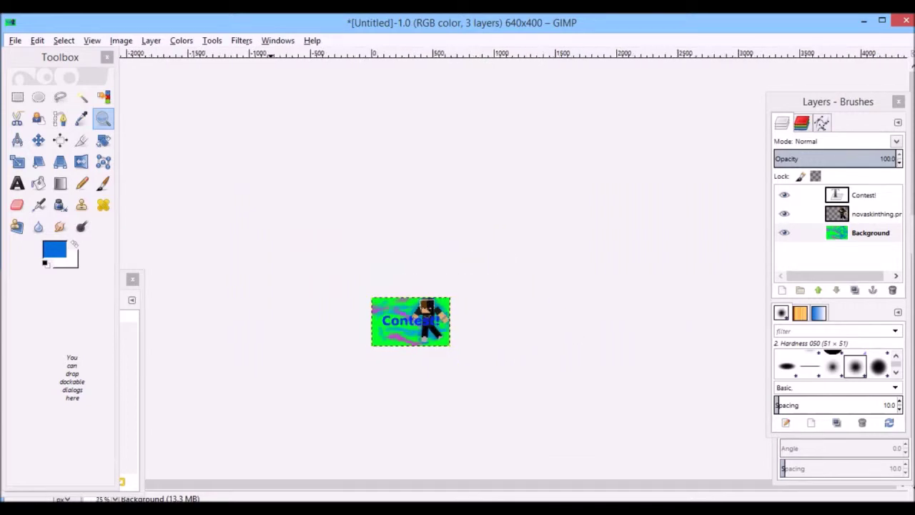
{"action": "scroll", "coordinate": [465, 326], "scroll_direction": "up", "scroll_amount": 2}
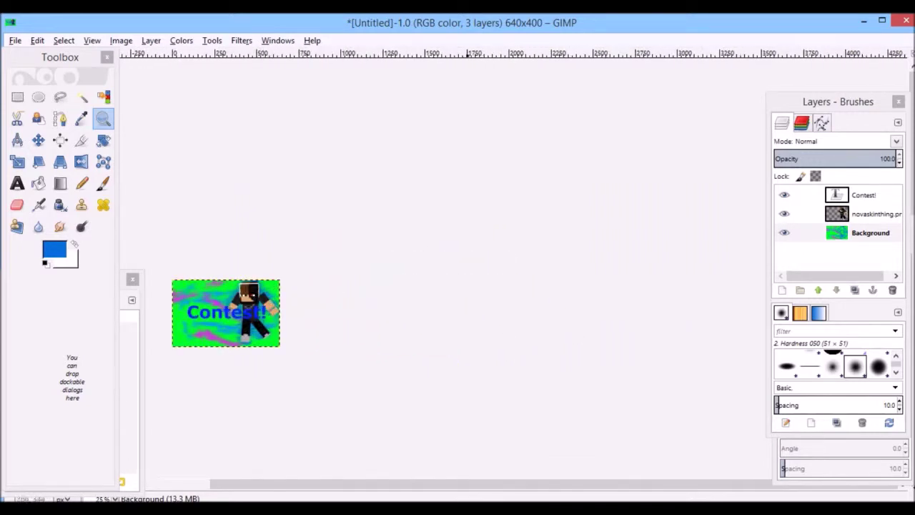
{"action": "left_click", "coordinate": [230, 297]}
{"action": "left_click", "coordinate": [230, 296]}
{"action": "left_click", "coordinate": [300, 286]}
{"action": "left_click", "coordinate": [350, 277]}
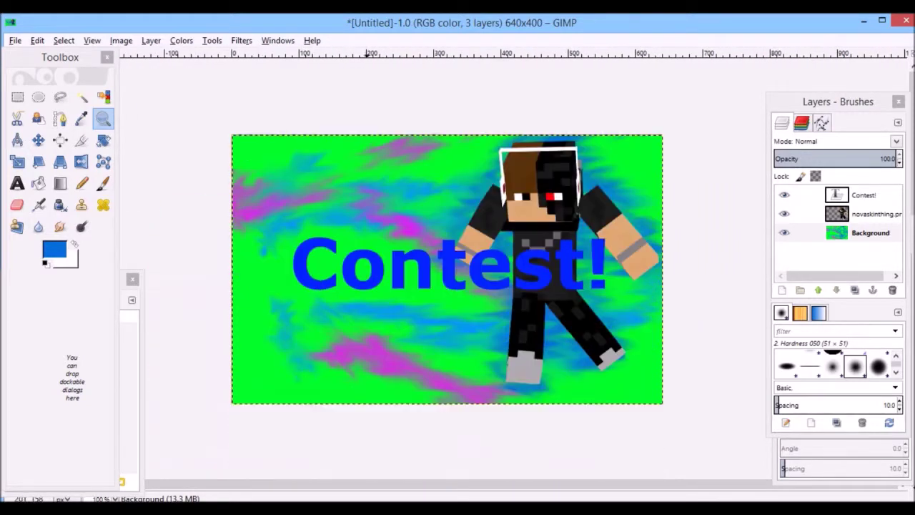
Export the graphic to the Desktop as "ThumbNail For New Video.png", and close the exported picture after viewing it.
{"action": "left_click", "coordinate": [15, 40]}
{"action": "left_click", "coordinate": [50, 219]}
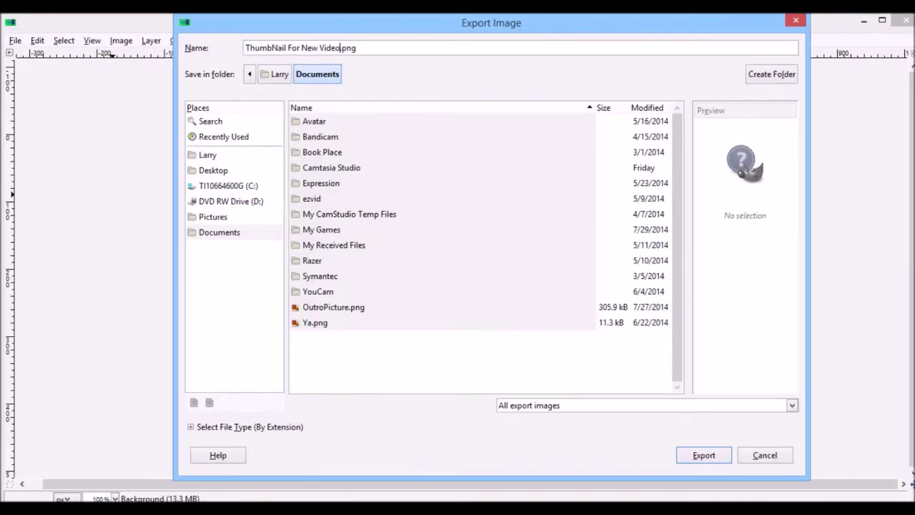
{"action": "key", "text": "Return"}
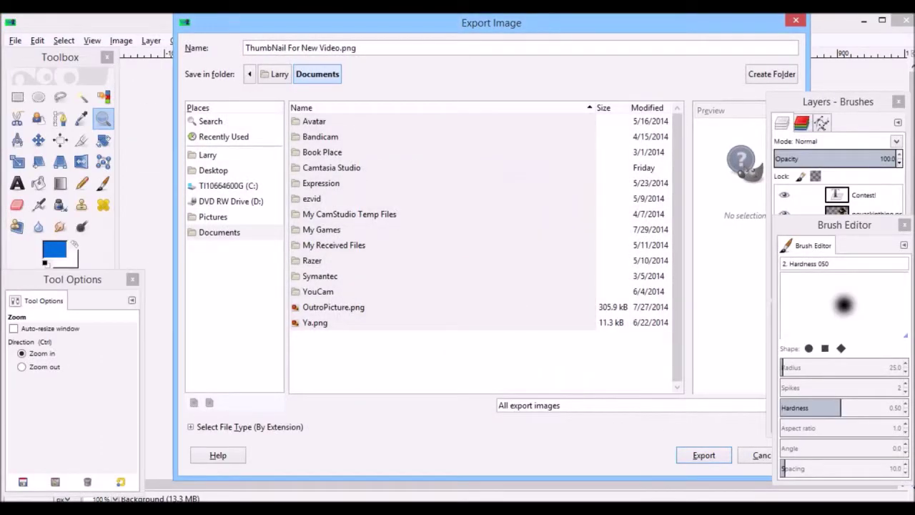
{"action": "left_click", "coordinate": [213, 170]}
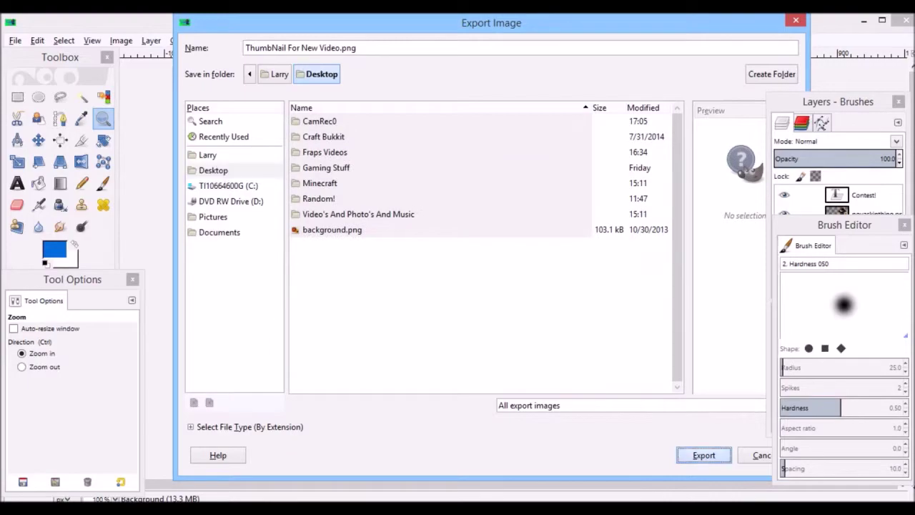
{"action": "key", "text": "Return"}
{"action": "key", "text": "Return"}
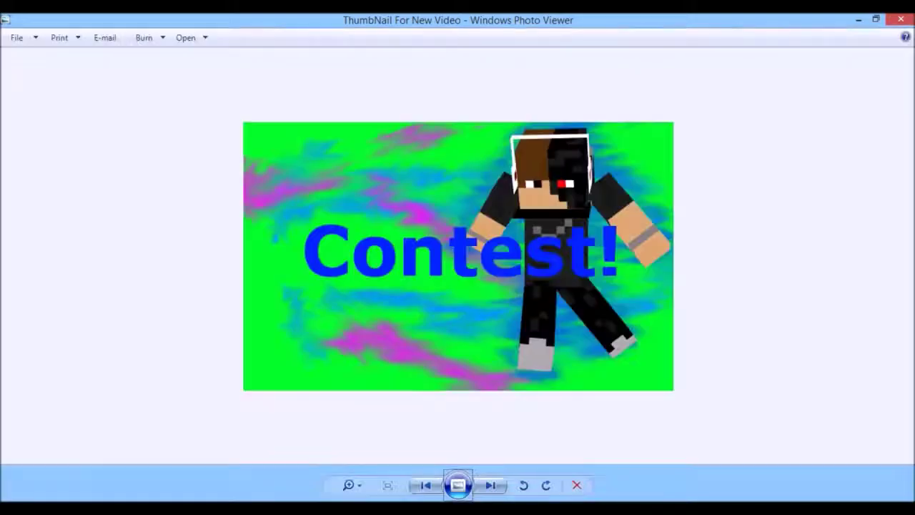
{"action": "key", "text": "alt+F4"}
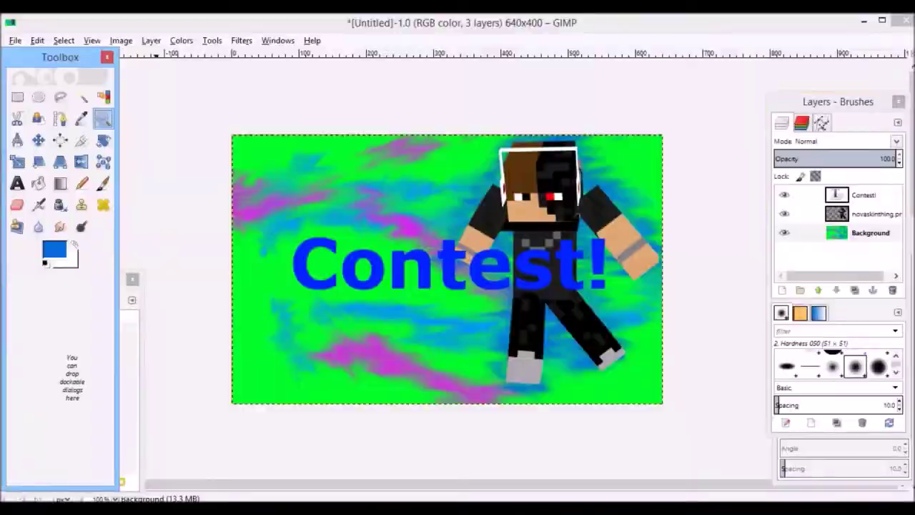
Examine the details of the character's head and shoulders at high magnification.
{"action": "left_click", "coordinate": [370, 271]}
{"action": "scroll", "coordinate": [582, 286], "scroll_direction": "up", "scroll_amount": 6}
{"action": "scroll", "coordinate": [505, 279], "scroll_direction": "down", "scroll_amount": 6}
{"action": "scroll", "coordinate": [455, 103], "scroll_direction": "down", "scroll_amount": 3}
{"action": "scroll", "coordinate": [427, 101], "scroll_direction": "up", "scroll_amount": 11}
{"action": "scroll", "coordinate": [450, 96], "scroll_direction": "down", "scroll_amount": 7}
{"action": "scroll", "coordinate": [427, 100], "scroll_direction": "down", "scroll_amount": 2}
{"action": "left_click_drag", "start_coordinate": [571, 226], "coordinate": [576, 230]}
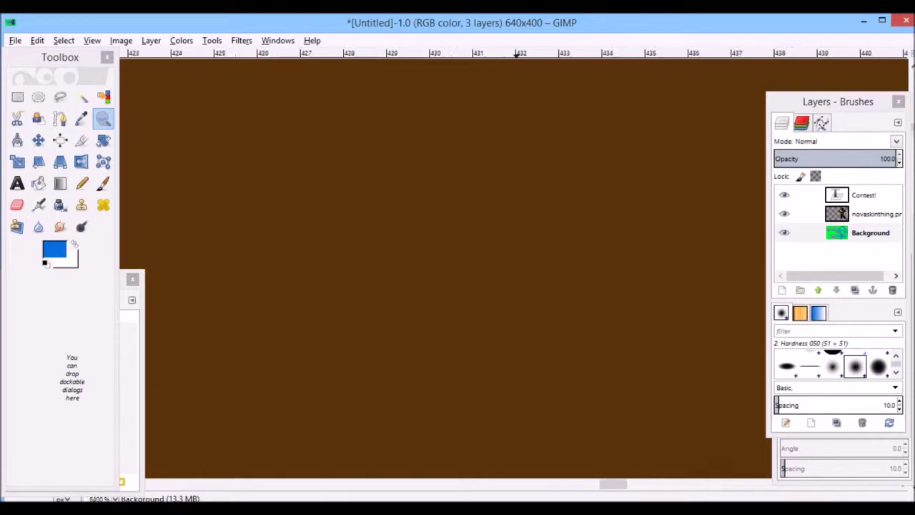
{"action": "scroll", "coordinate": [516, 207], "scroll_direction": "down", "scroll_amount": 7}
{"action": "left_click_drag", "start_coordinate": [517, 485], "coordinate": [556, 485]}
{"action": "scroll", "coordinate": [521, 296], "scroll_direction": "down", "scroll_amount": 1}
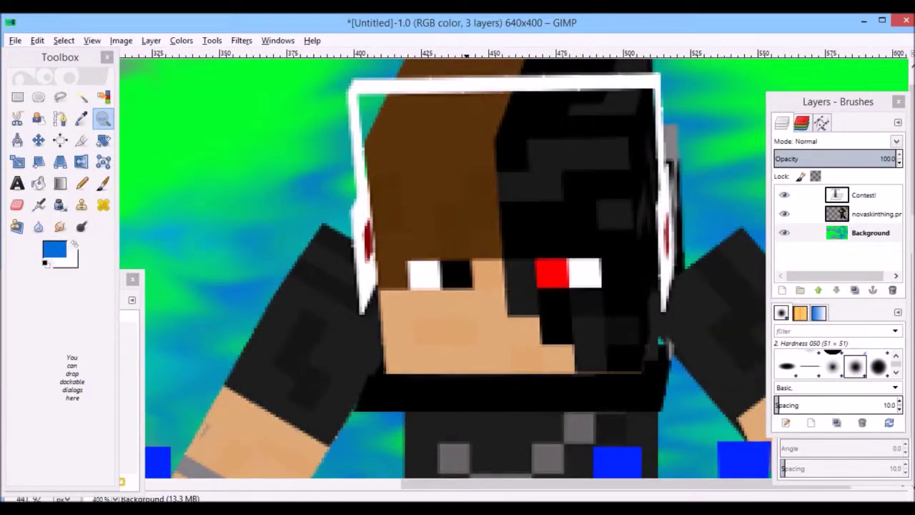